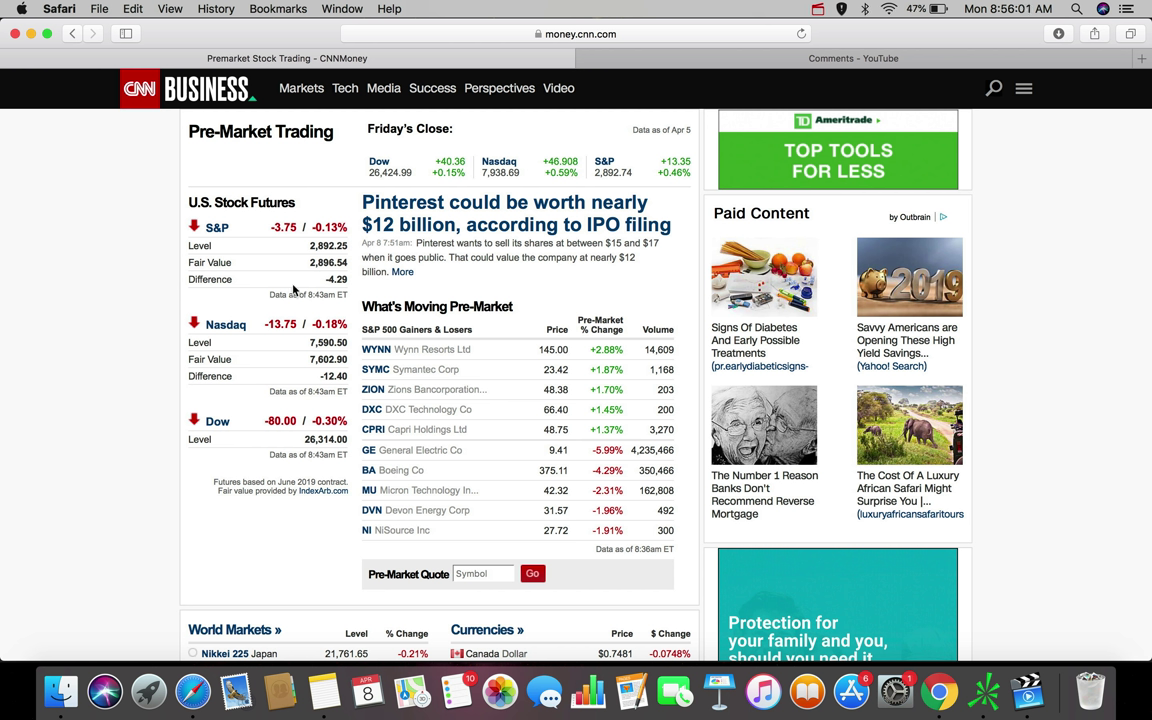
# Reload the CNN Pre-Market Trading page in Safari to update futures and movers.
pyautogui.click(801, 34)
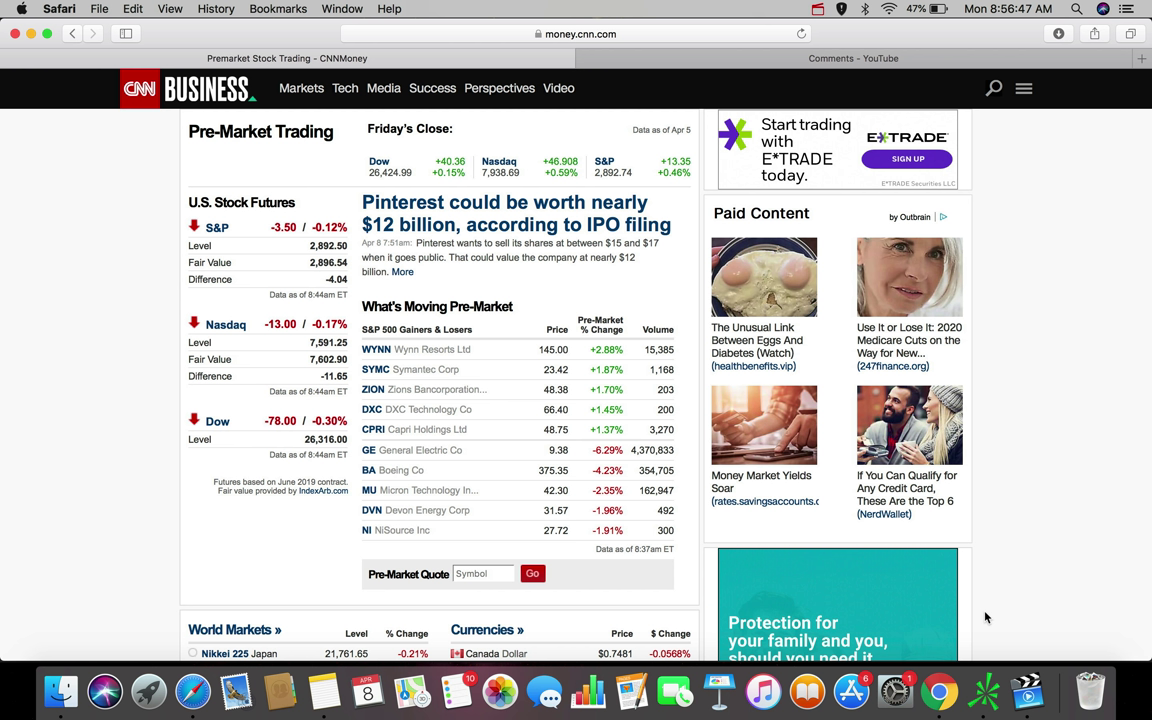
# In thinkorswim, chart SPY from the Indexes watchlist on 180-day, 4-hour bars.
pyautogui.click(988, 698)
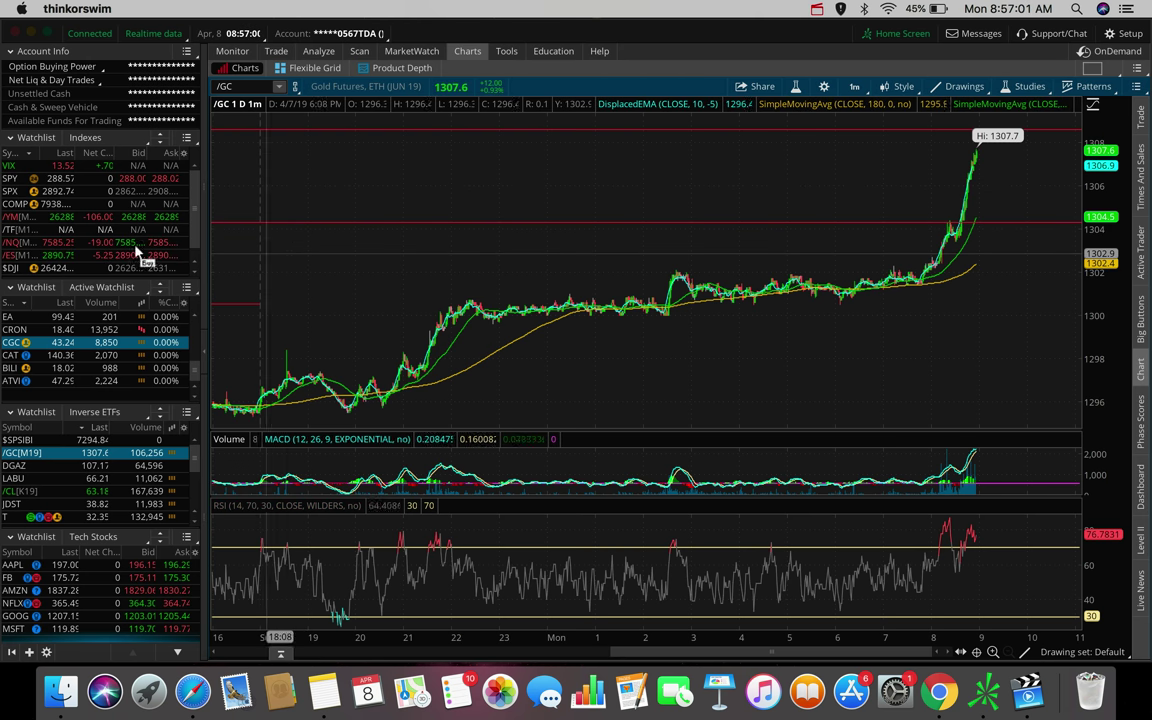
pyautogui.click(12, 178)
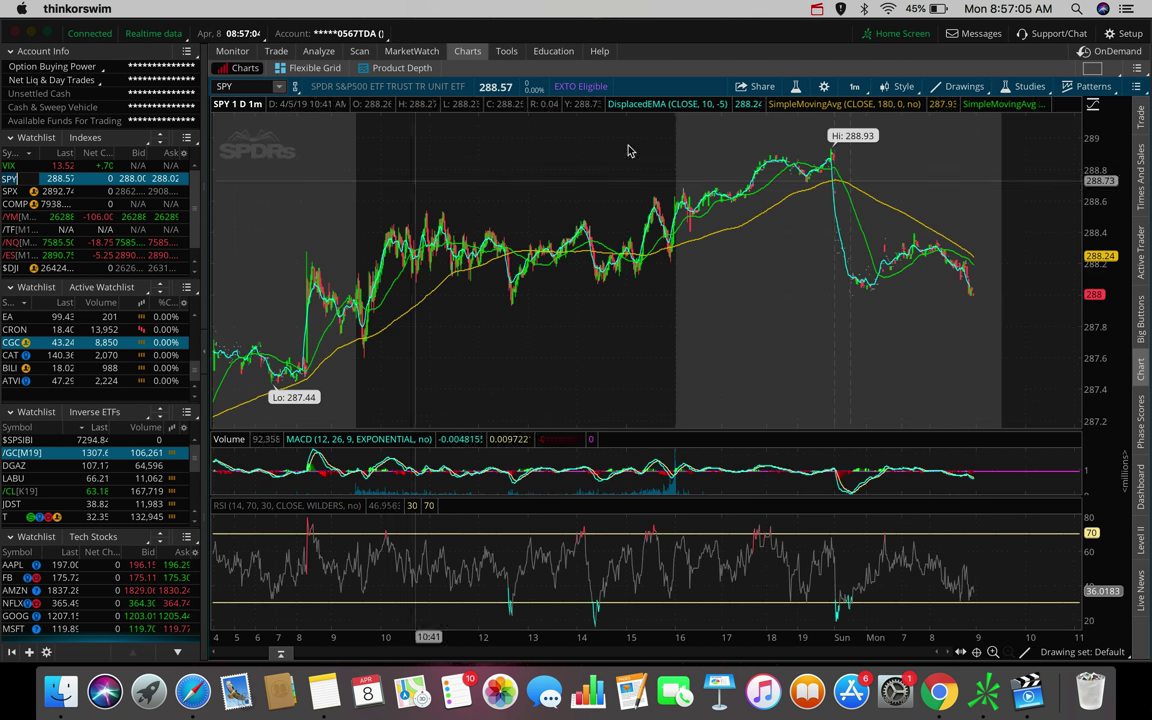
pyautogui.click(855, 88)
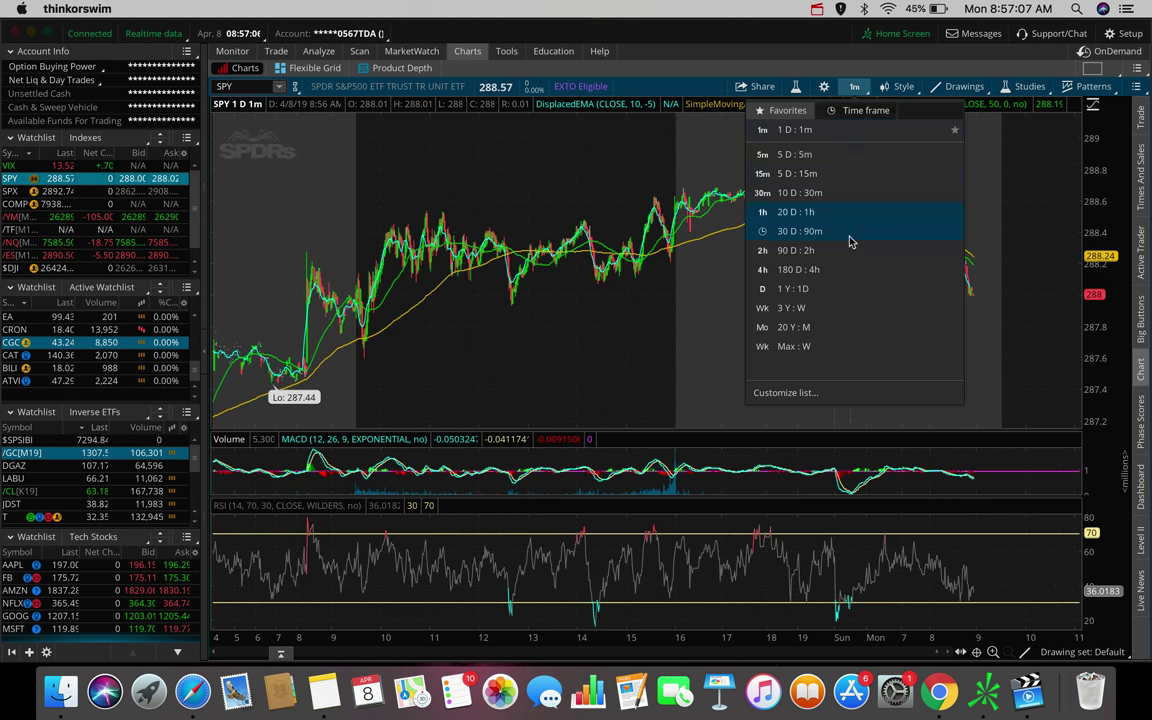
pyautogui.click(838, 268)
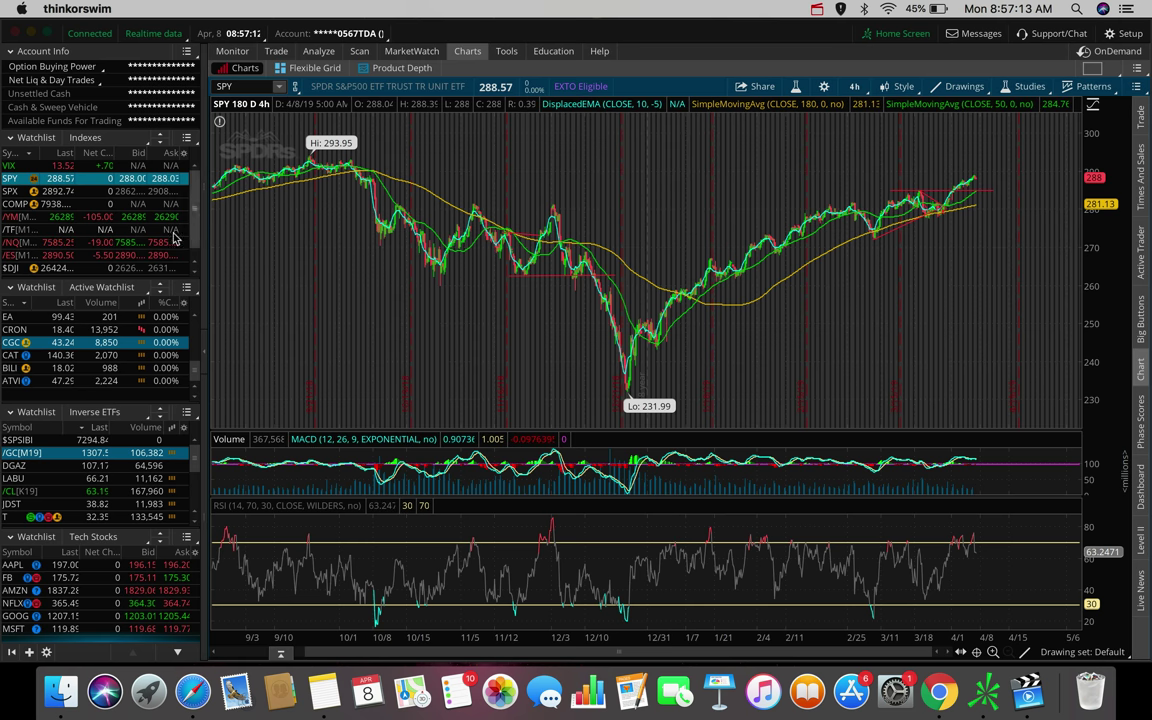
pyautogui.press('Down')
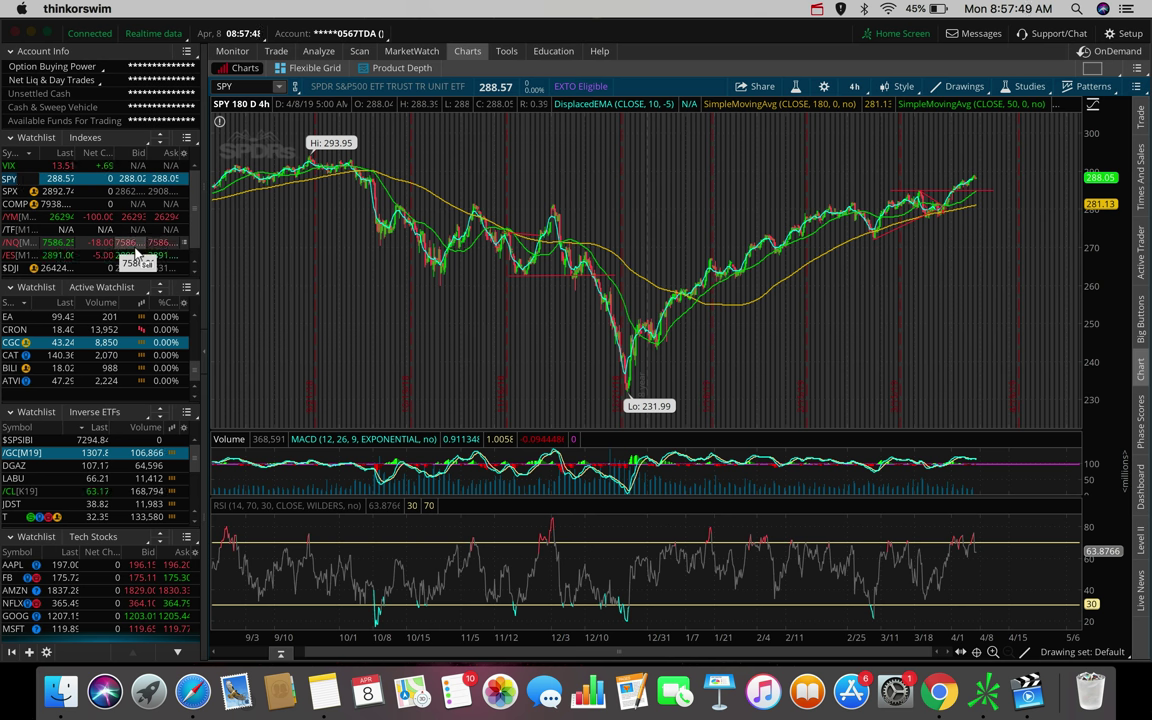
# Load the SPX chart from the Indexes watchlist to see its horizontal levels.
pyautogui.click(13, 191)
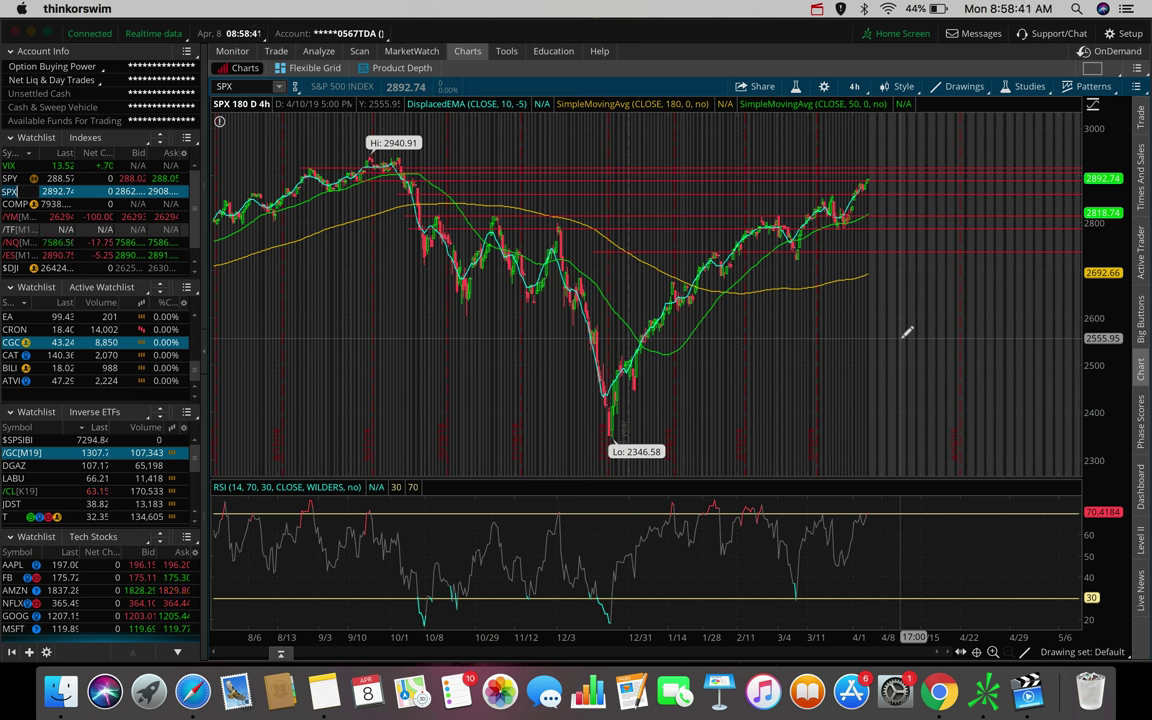
# Replace SPX with NVDA in the symbol box and zoom into its February–April advance.
pyautogui.click(245, 87)
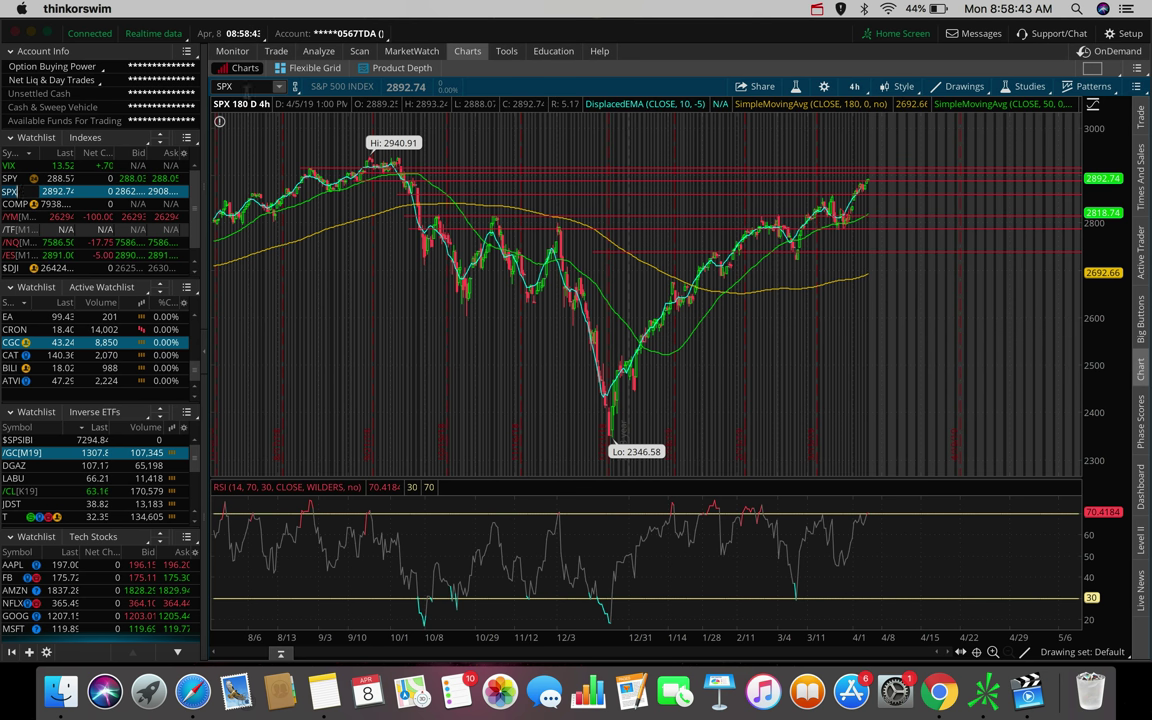
pyautogui.press('BackSpace')
pyautogui.press('BackSpace')
pyautogui.press('BackSpace')
pyautogui.write('NVDA')
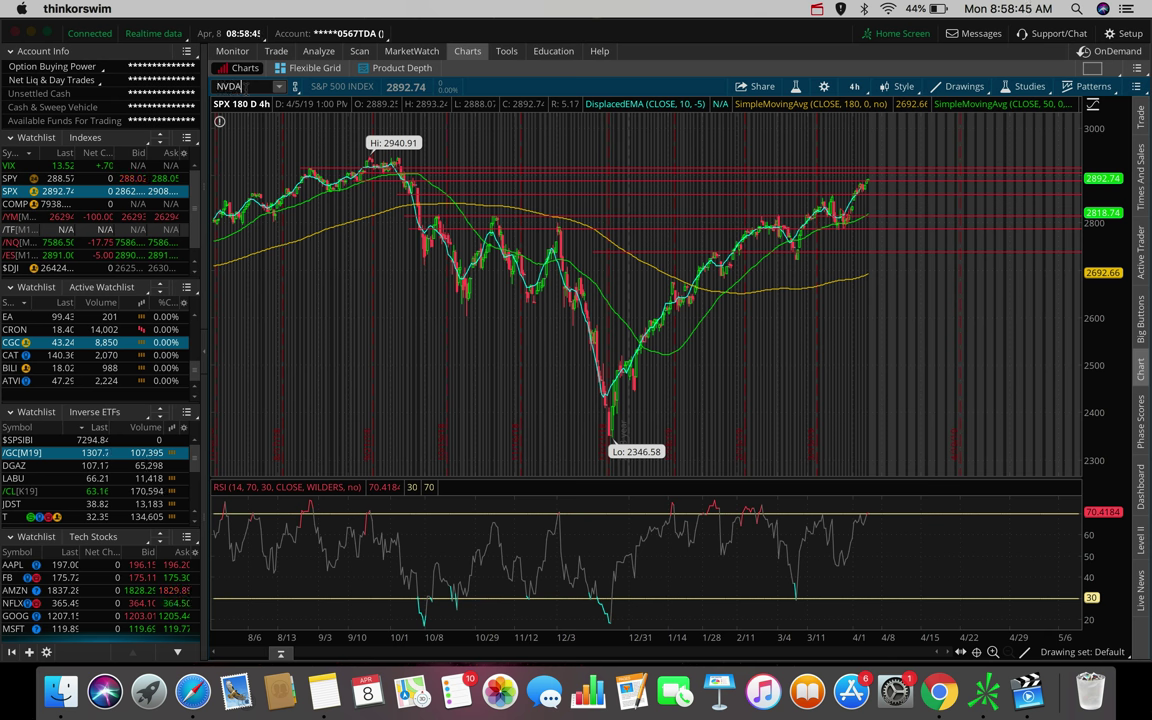
pyautogui.press('Return')
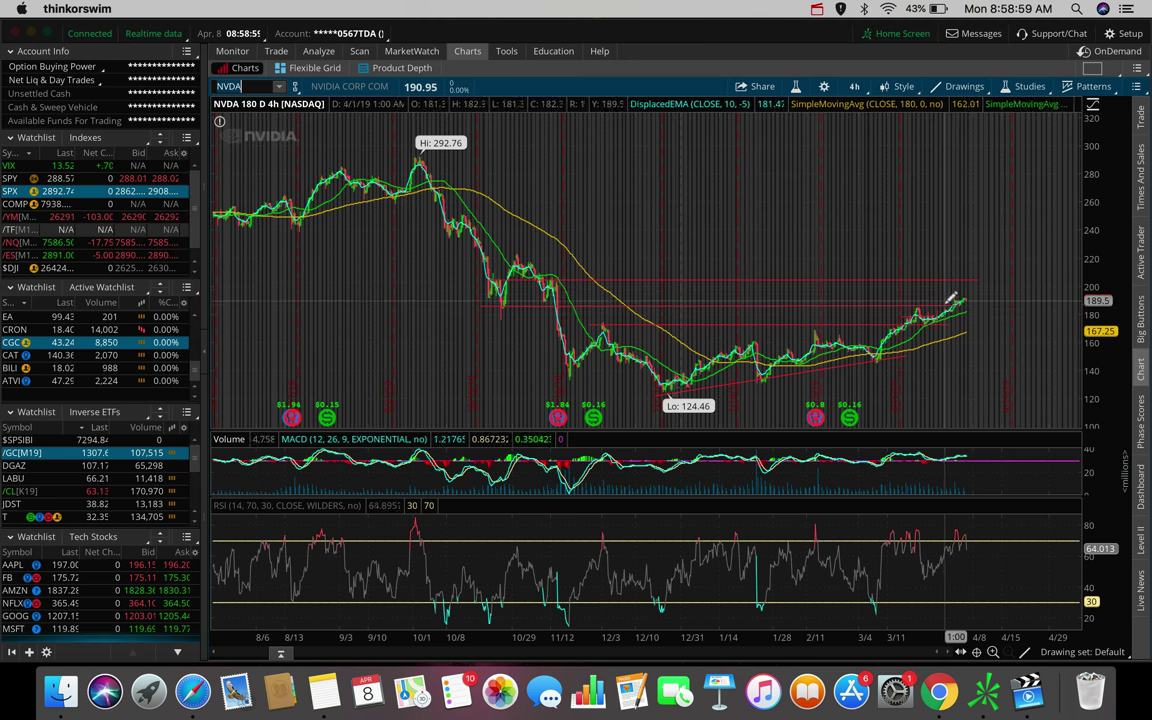
pyautogui.moveTo(948, 300)
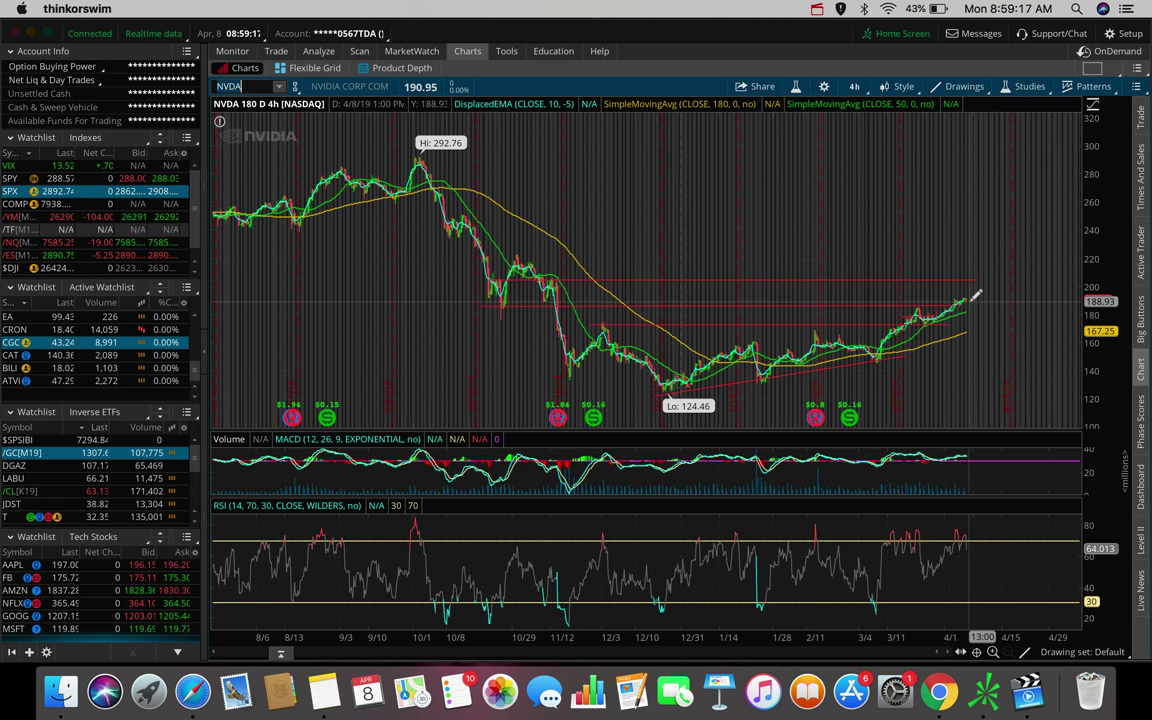
pyautogui.scroll(5, 965, 288)
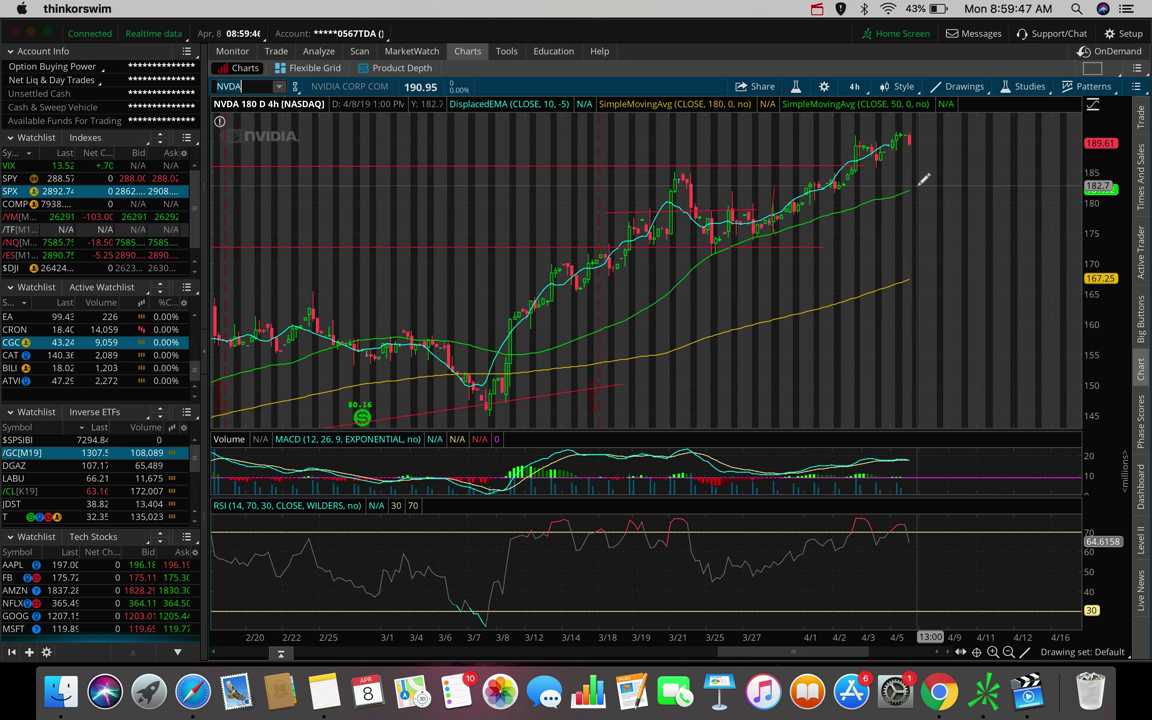
# Zoom the NVDA chart back out to the full 180-day range.
pyautogui.scroll(-5, 921, 177)
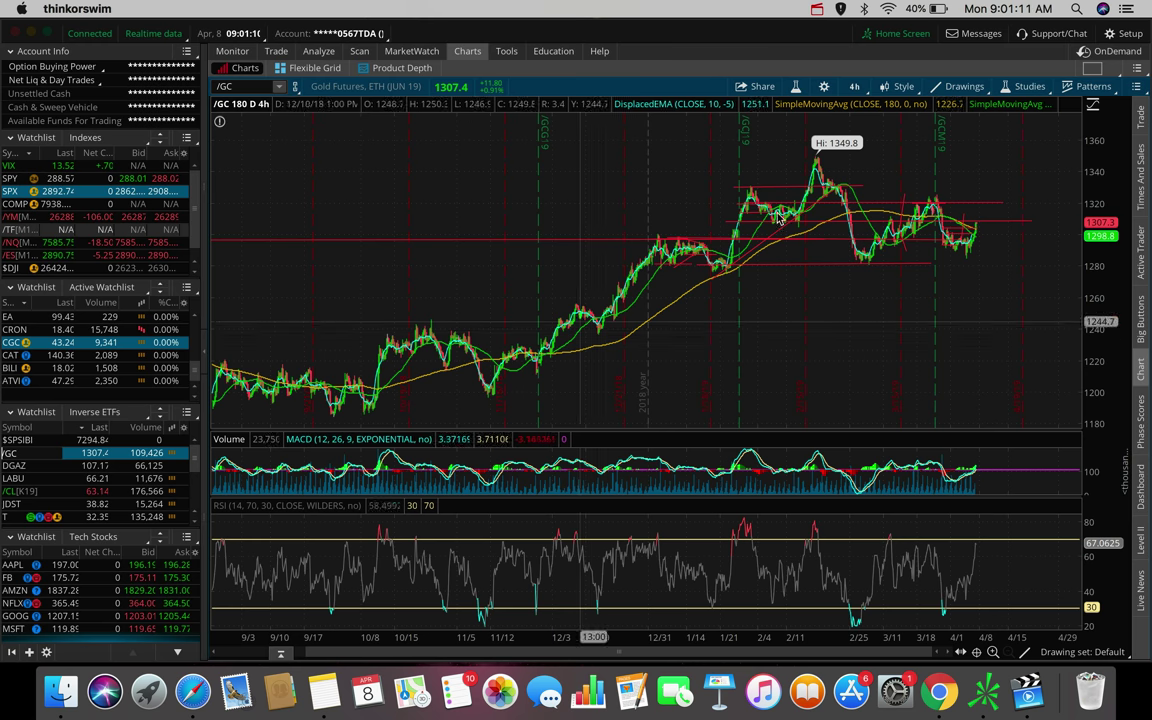
# Zoom the /GC gold chart into December–April to review the 1320.4 level.
pyautogui.moveTo(771, 228)
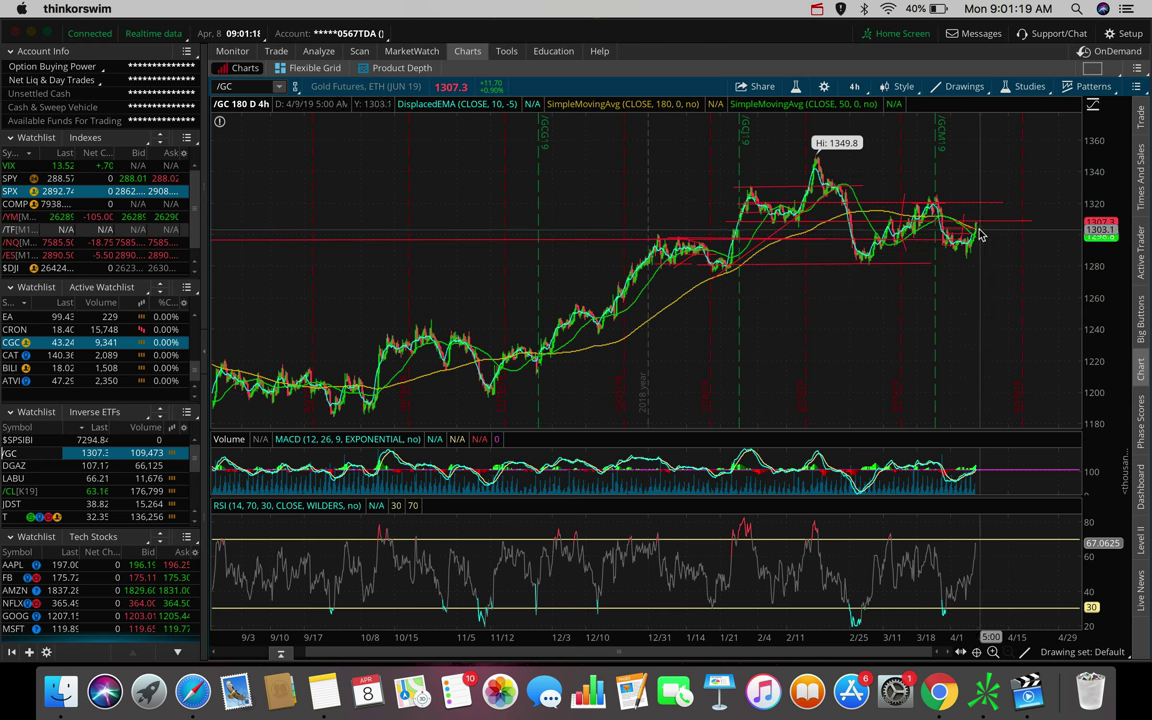
pyautogui.moveTo(1035, 188); pyautogui.dragTo(641, 191)
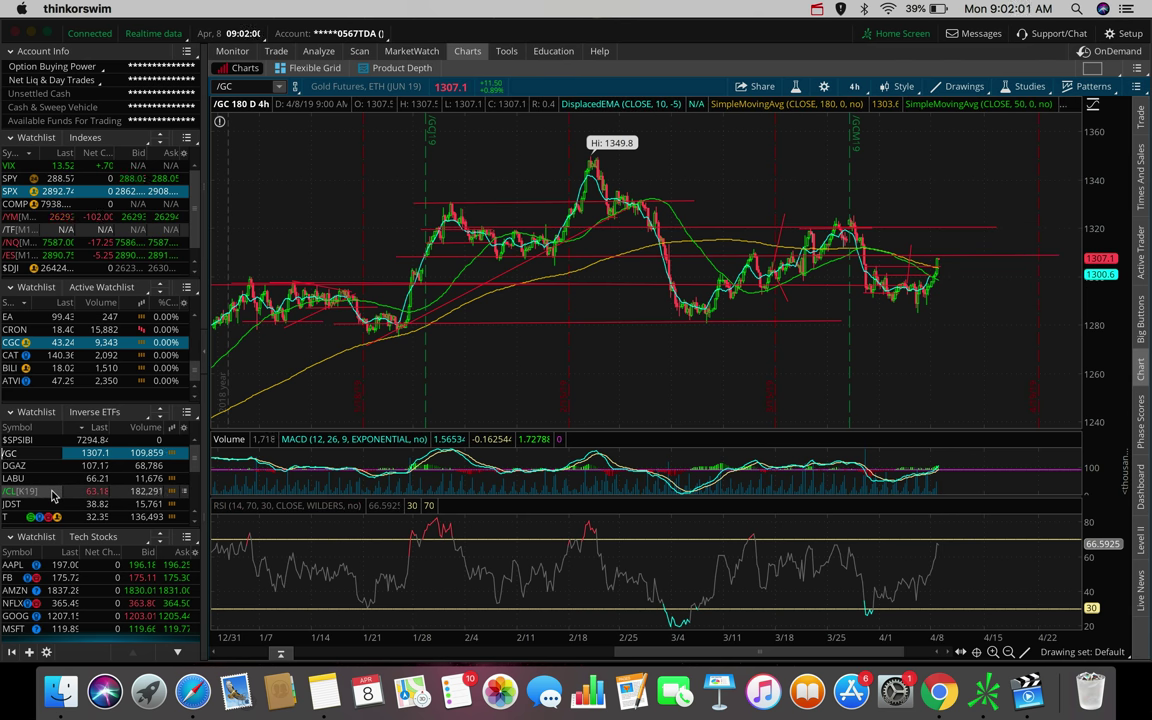
# Chart /CL crude oil futures and zoom into mid-February through April.
pyautogui.click(12, 494)
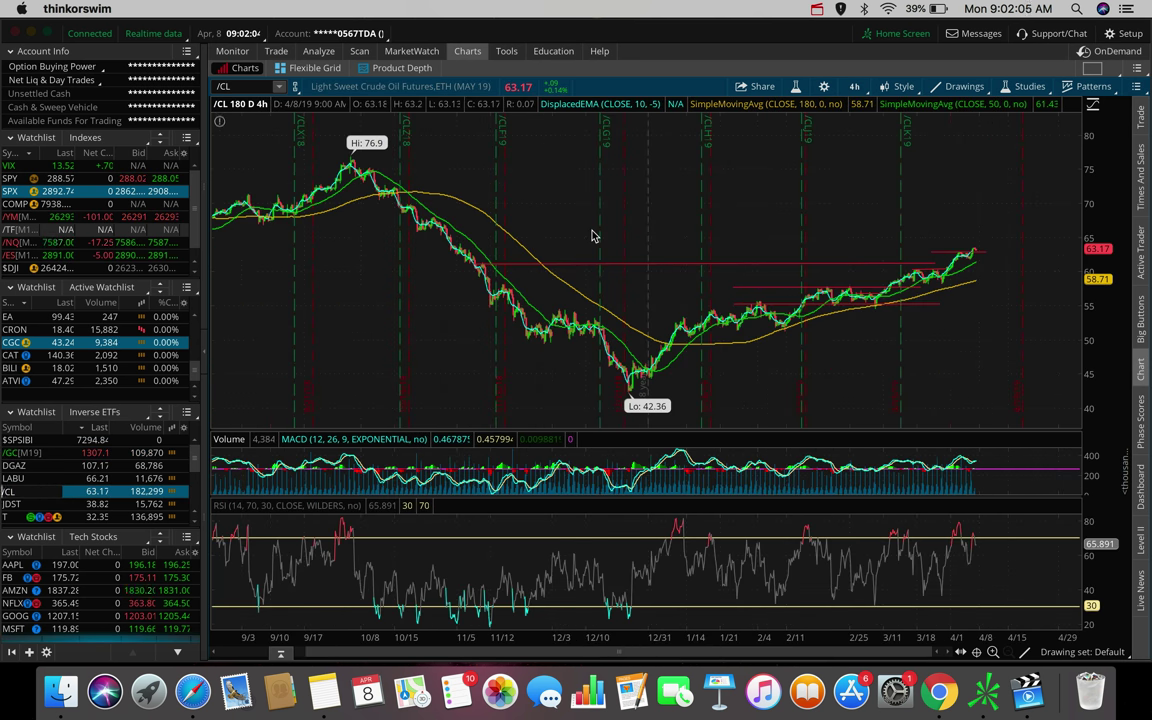
pyautogui.moveTo(1039, 231); pyautogui.dragTo(790, 236)
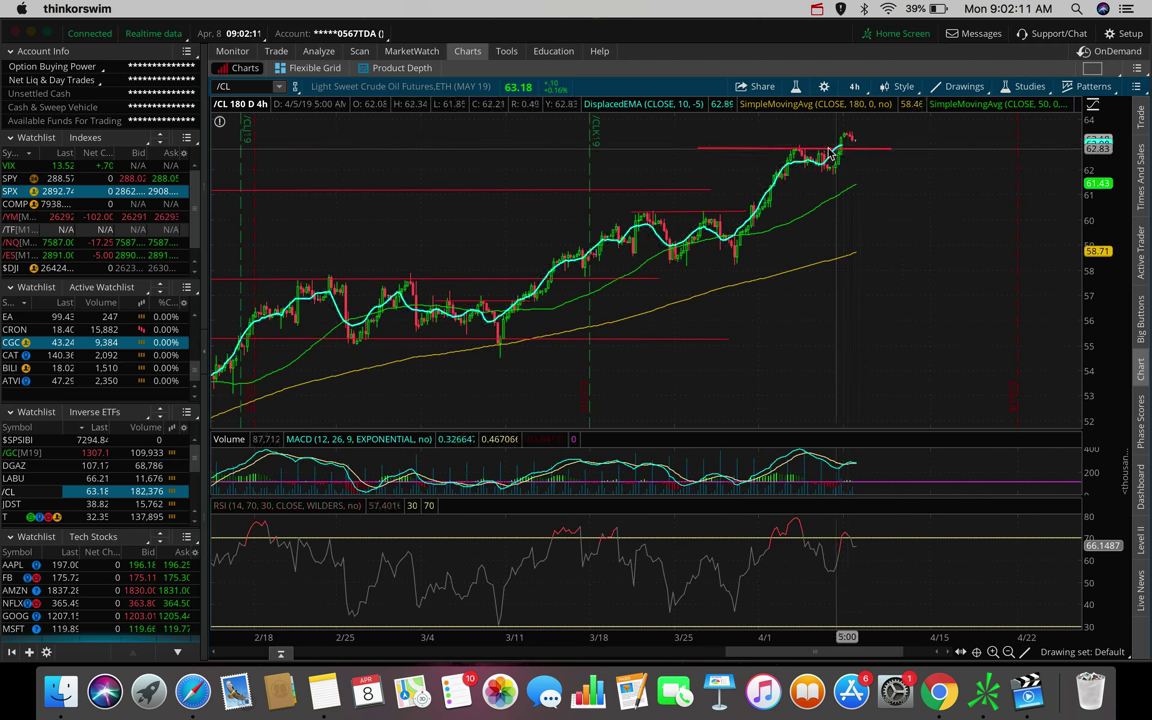
pyautogui.moveTo(790, 153)
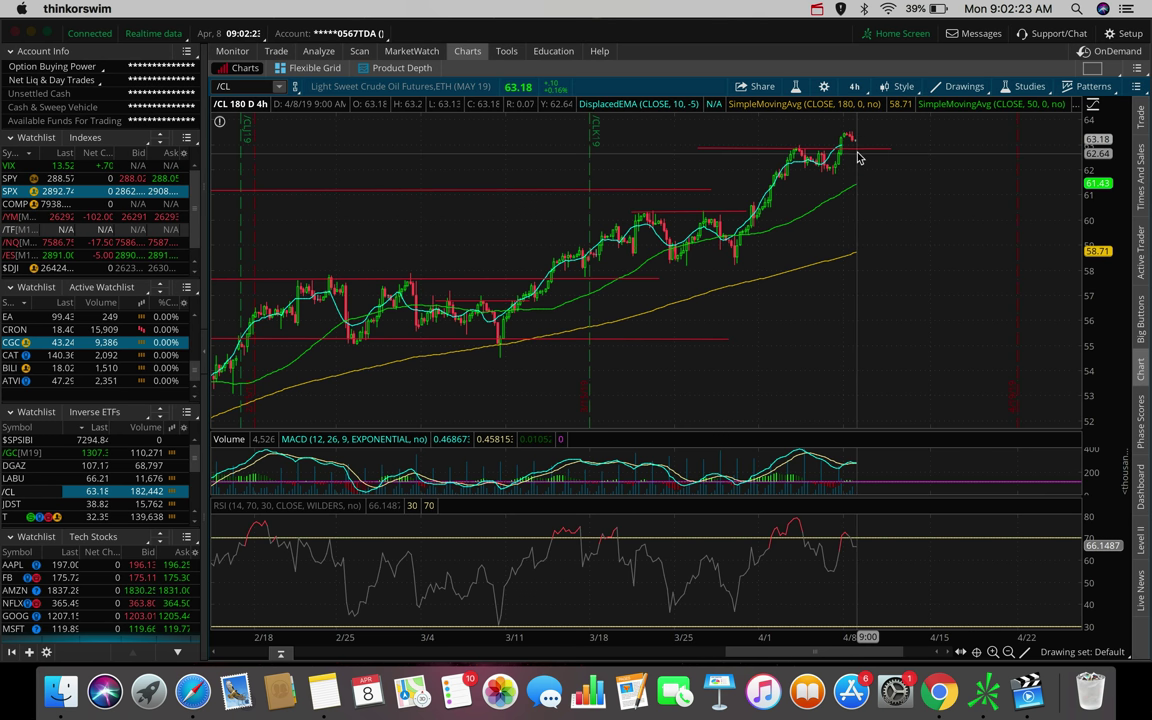
pyautogui.moveTo(858, 154)
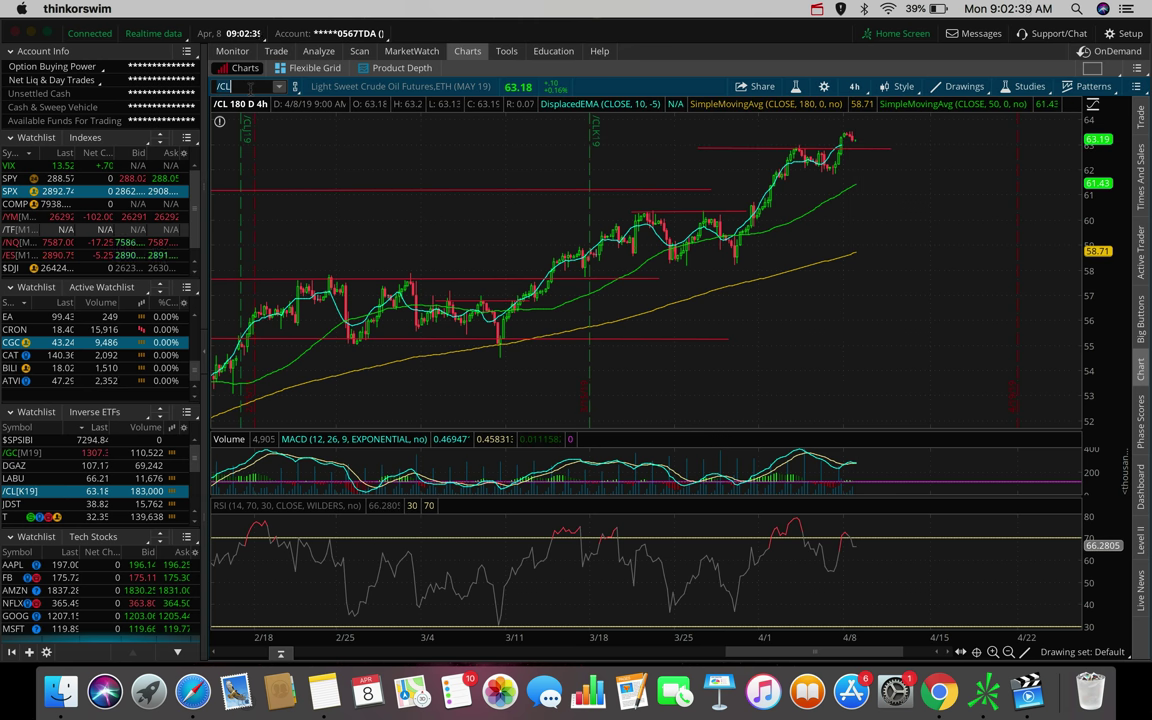
# Enter UWT as the chart symbol and zoom around its 4-hour bars.
pyautogui.click(248, 87)
pyautogui.write('UWT')
pyautogui.press('Return')
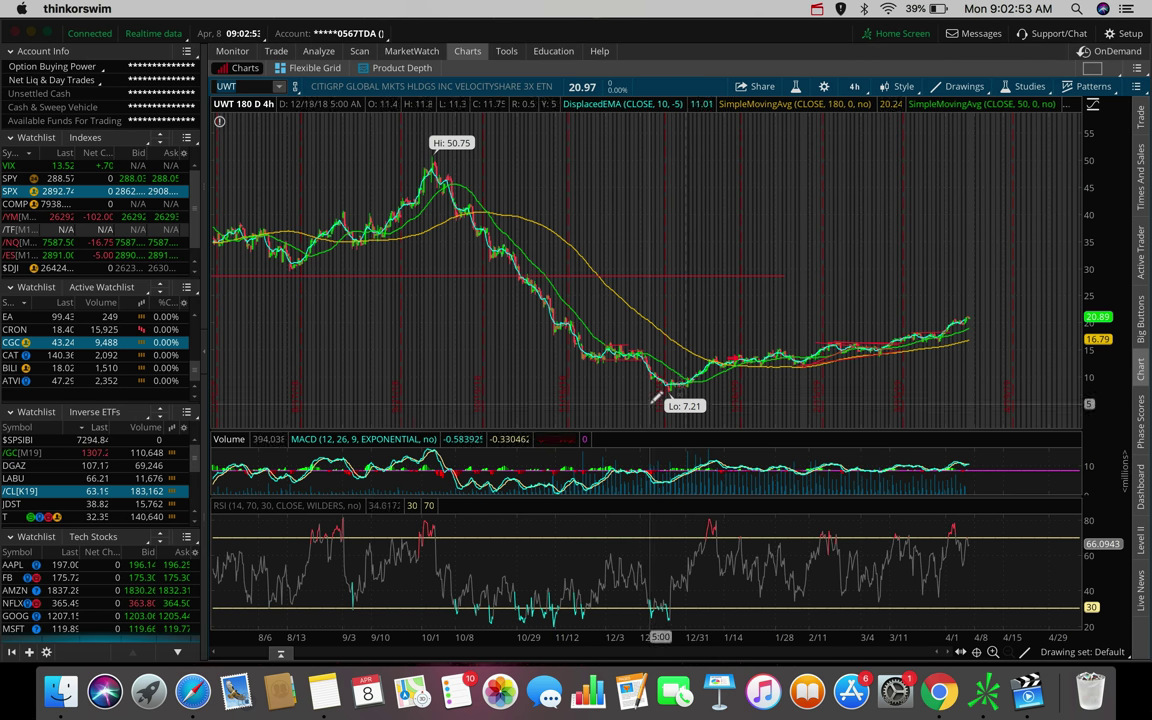
pyautogui.scroll(-3, 95, 470)
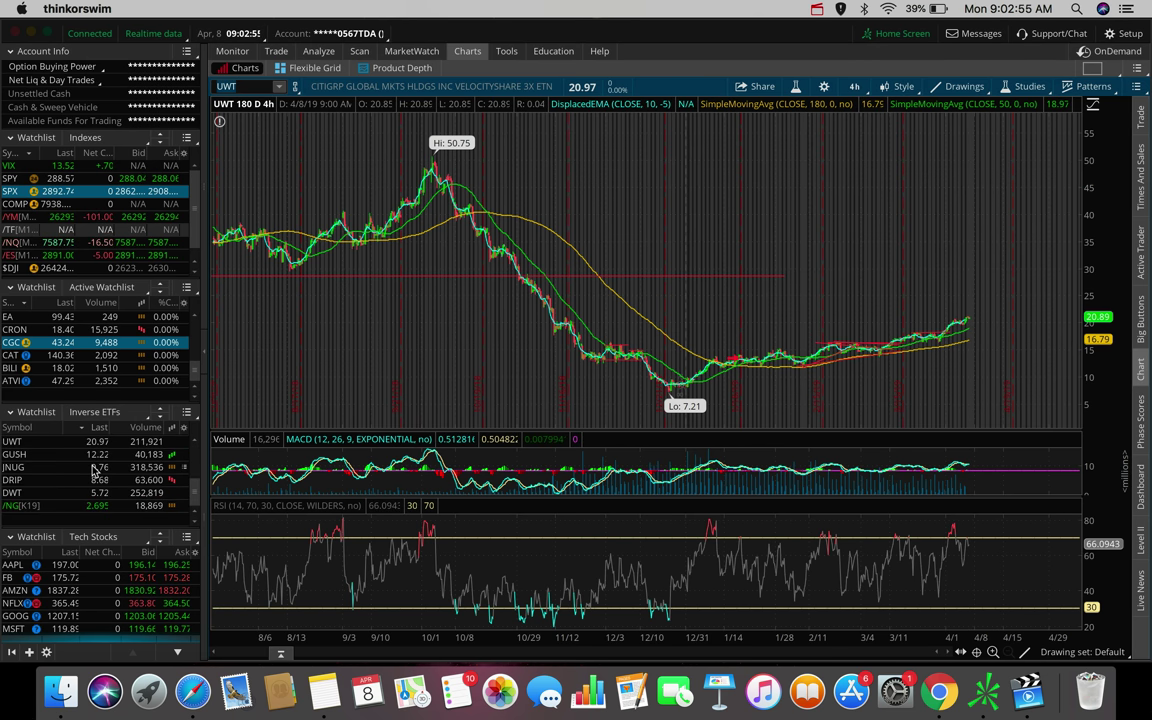
pyautogui.scroll(3, 60, 470)
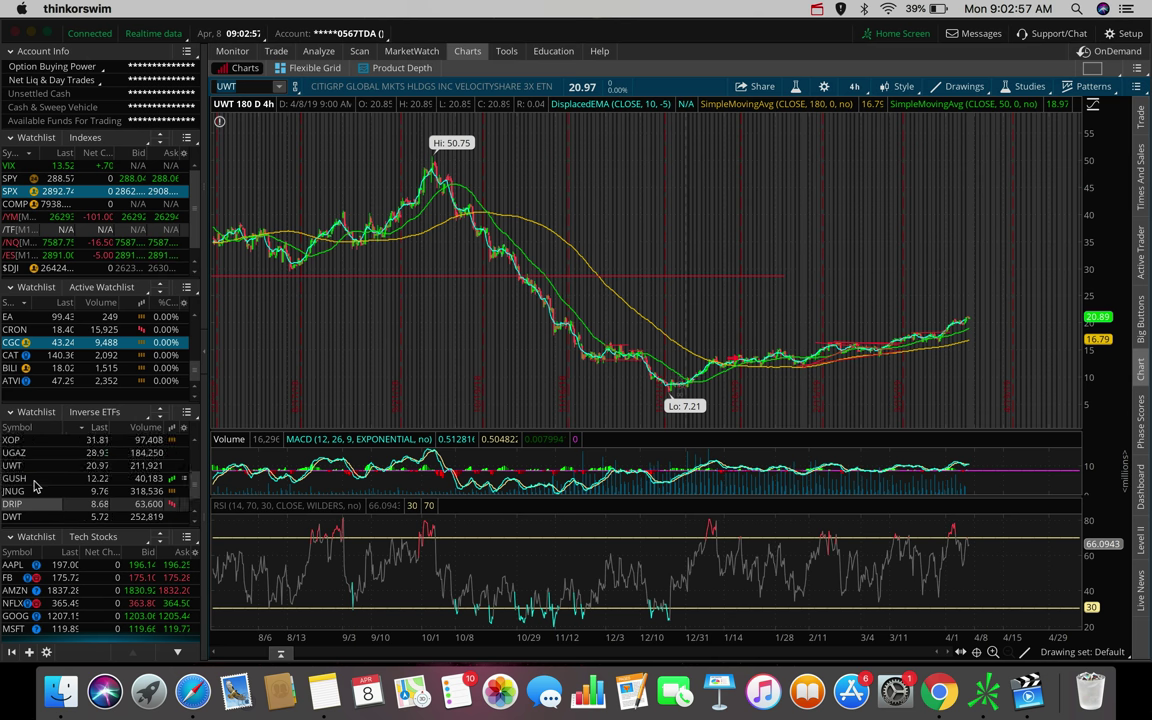
pyautogui.scroll(5, 67, 327)
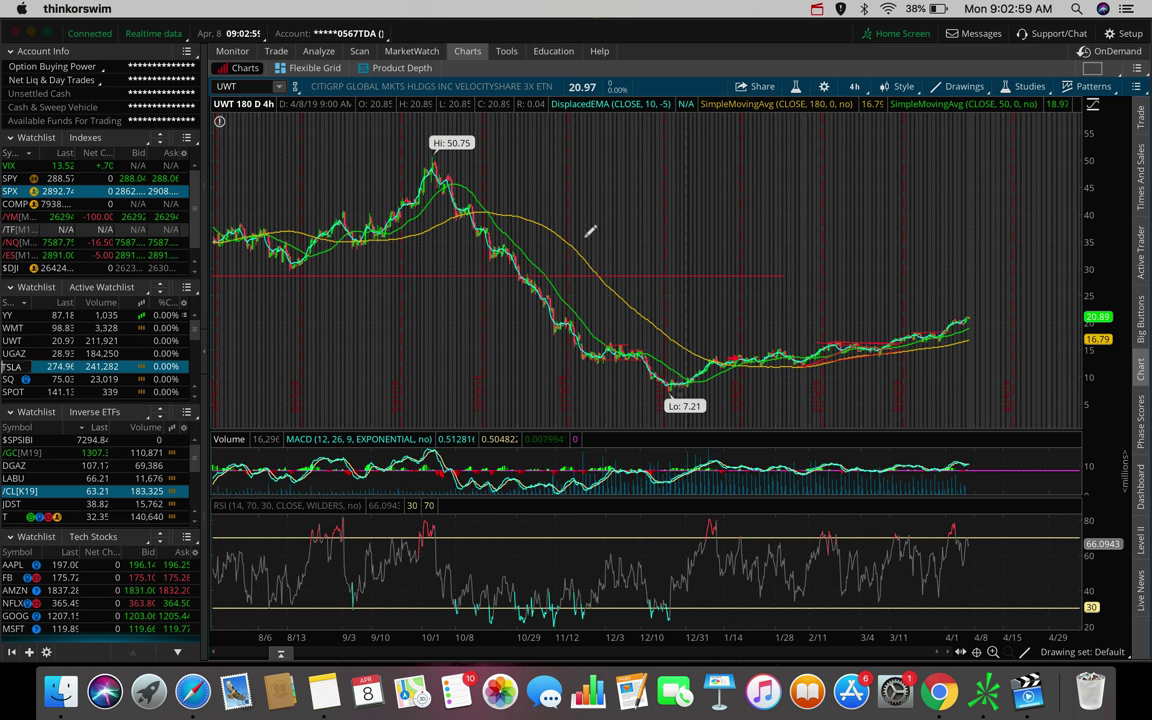
# Chart TSLA on 1-hour candles, zooming in and back out.
pyautogui.click(30, 366)
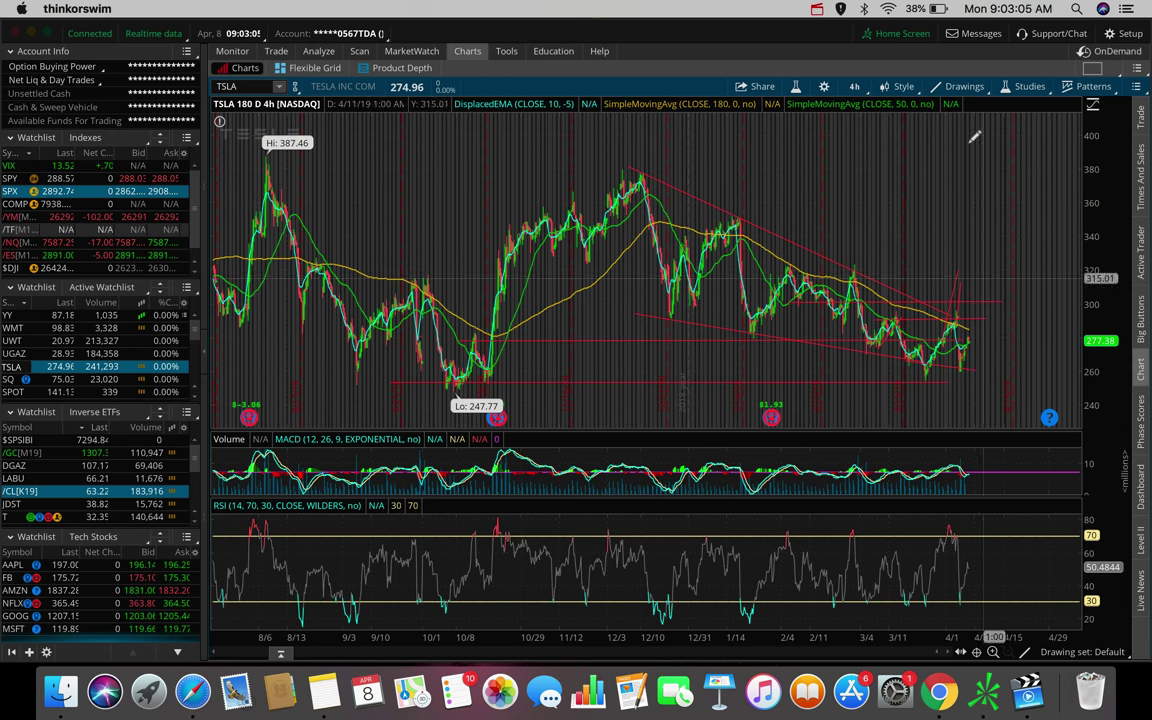
pyautogui.click(854, 86)
pyautogui.click(845, 232)
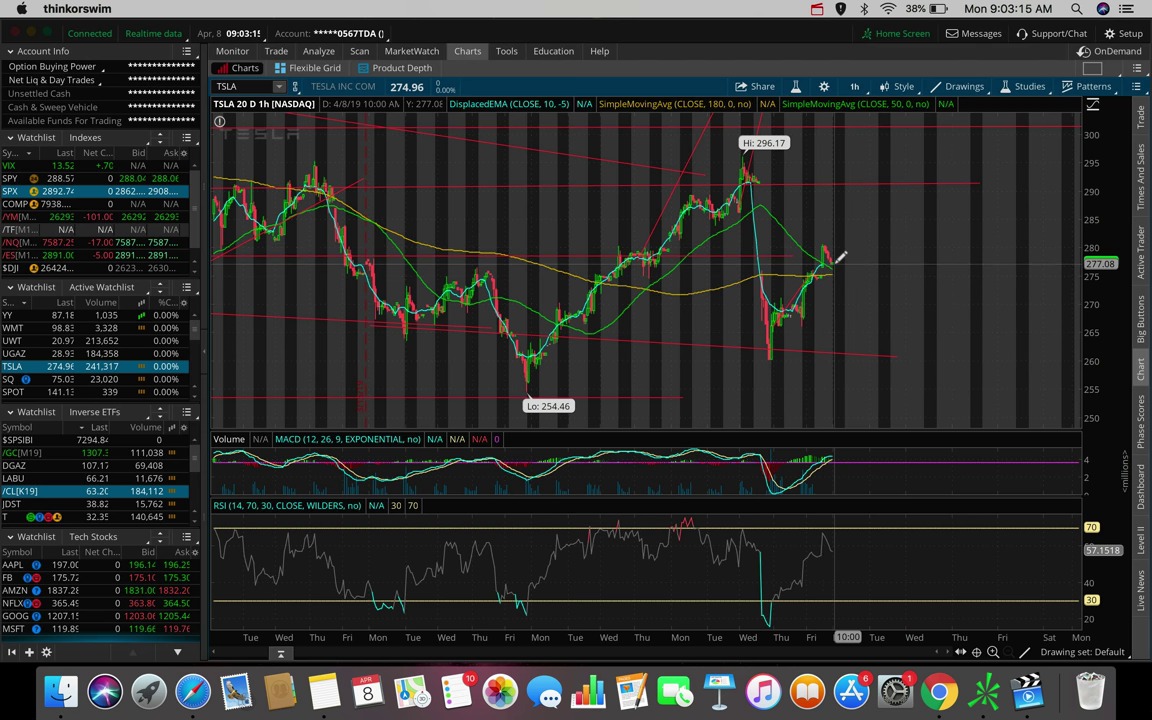
pyautogui.scroll(10, 797, 237)
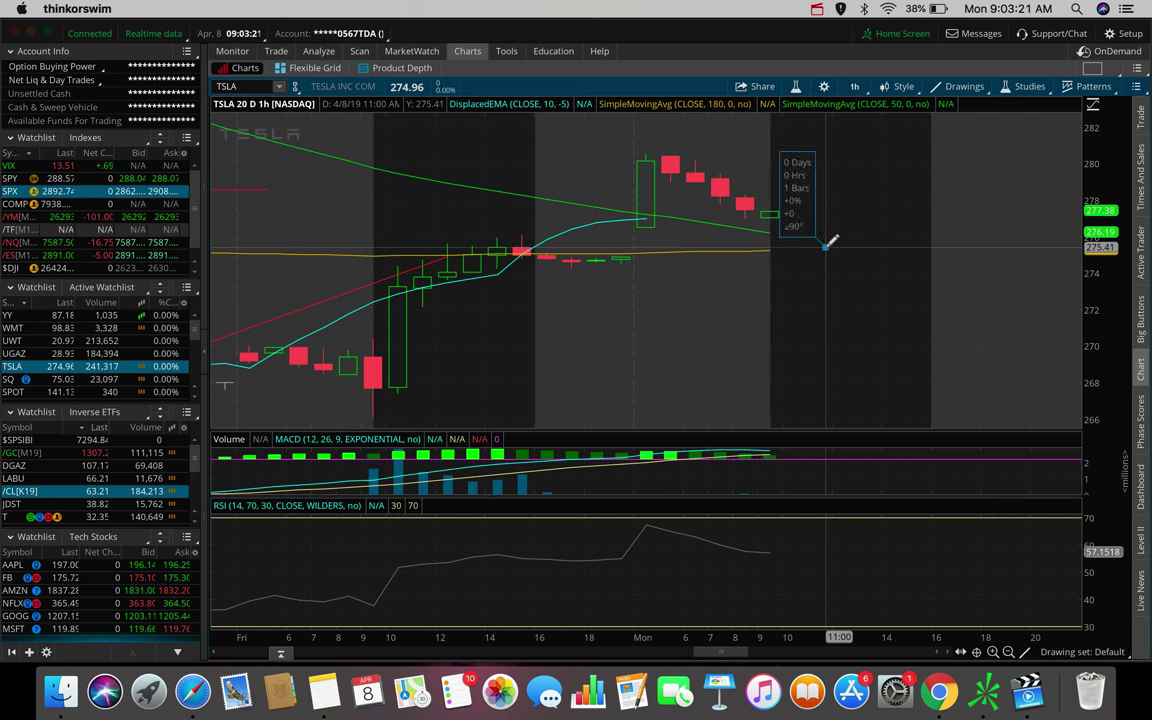
pyautogui.scroll(-10, 826, 238)
pyautogui.click(855, 86)
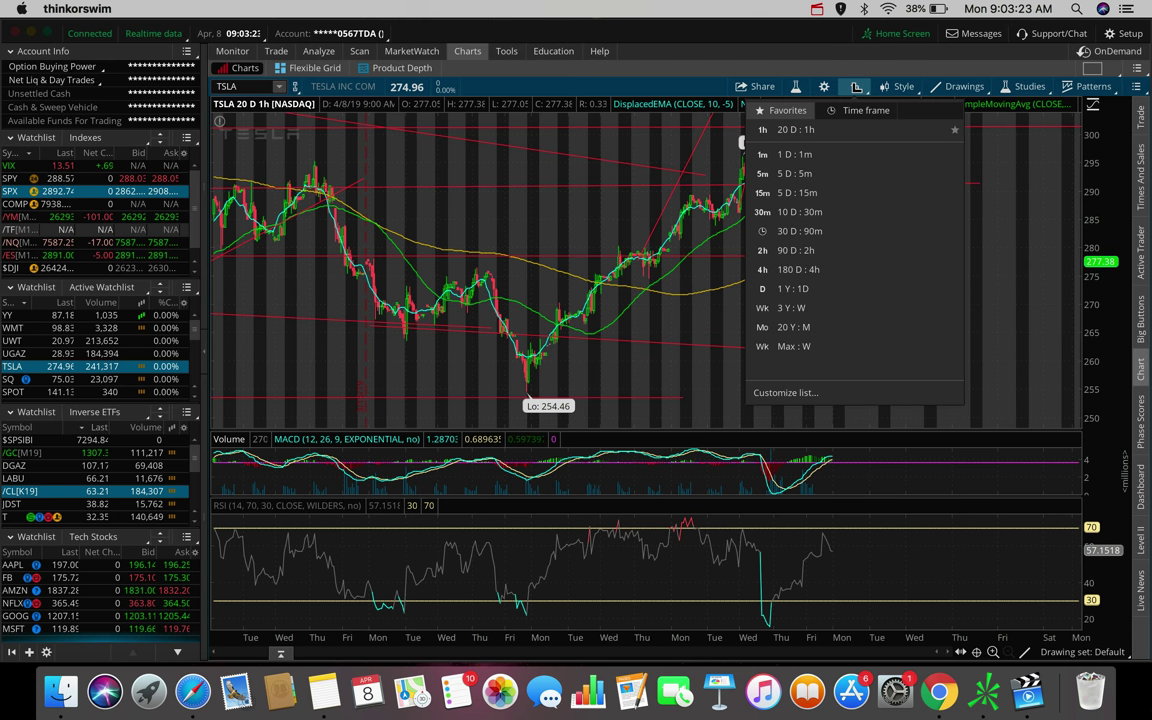
# Return TSLA to 4-hour candles and draw a rising trendline from its recent low.
pyautogui.click(798, 269)
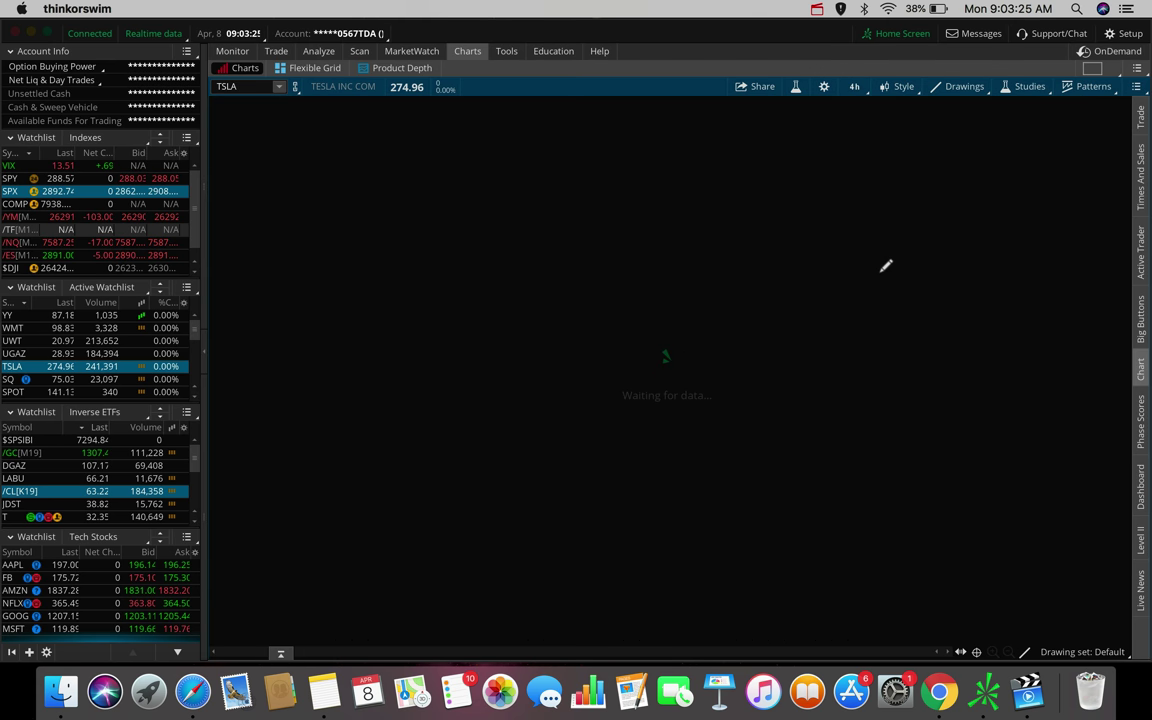
pyautogui.scroll(-2, 950, 300)
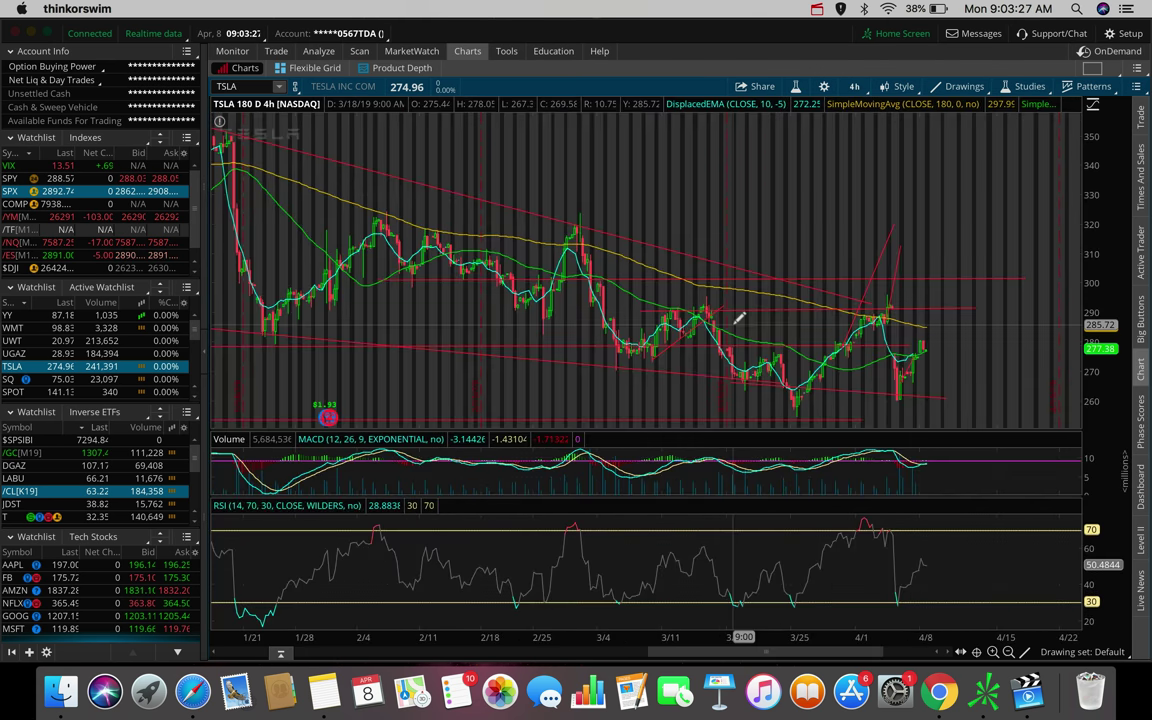
pyautogui.scroll(3, 697, 324)
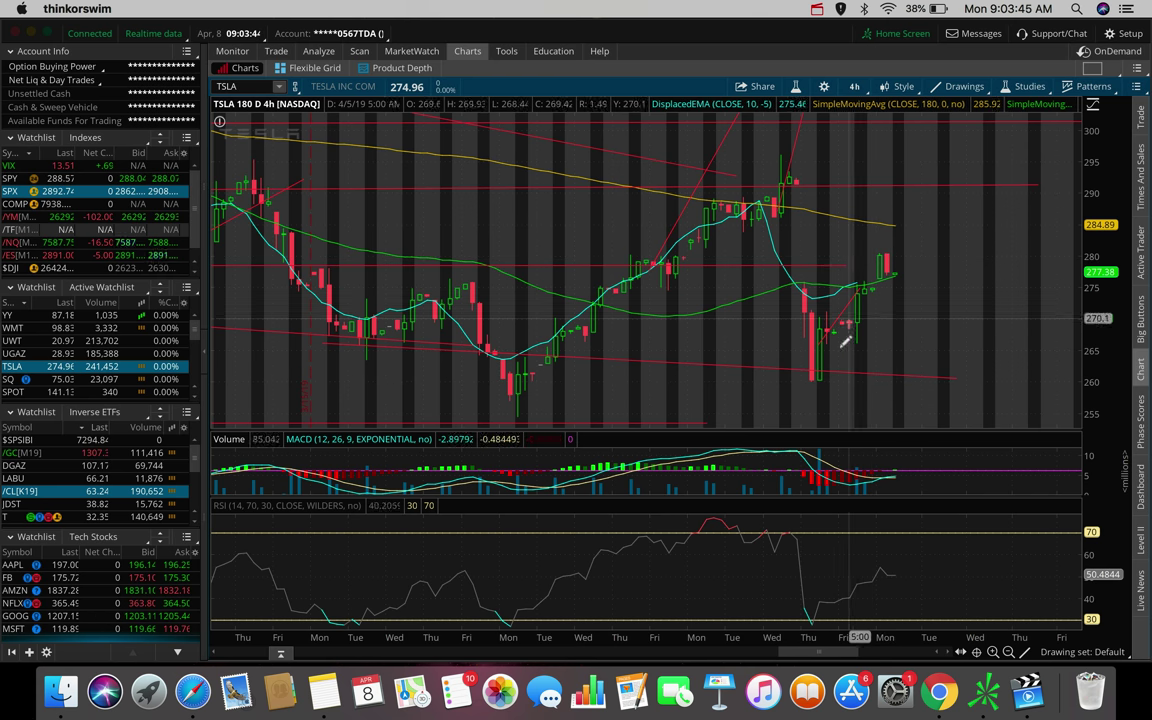
pyautogui.moveTo(822, 376)
pyautogui.mouseDown()
pyautogui.moveTo(850, 325)
pyautogui.moveTo(915, 261)
pyautogui.mouseUp()
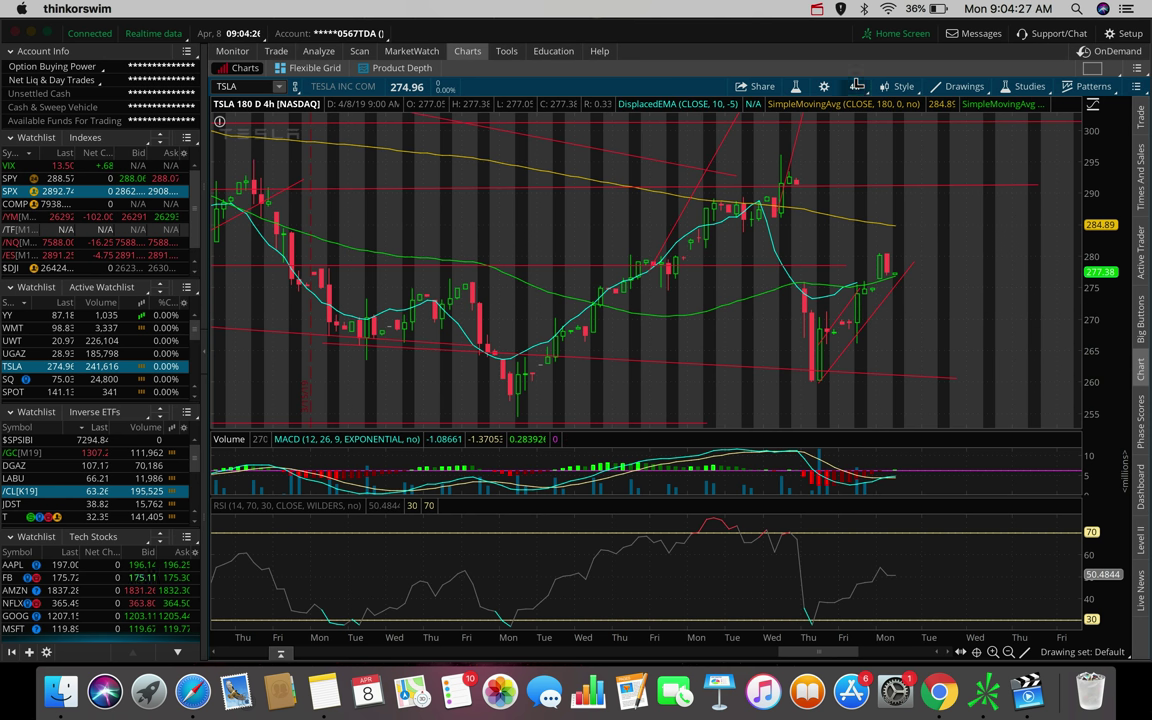
# Reload the full 180-day, 4-hour TSLA range.
pyautogui.click(855, 86)
pyautogui.click(884, 130)
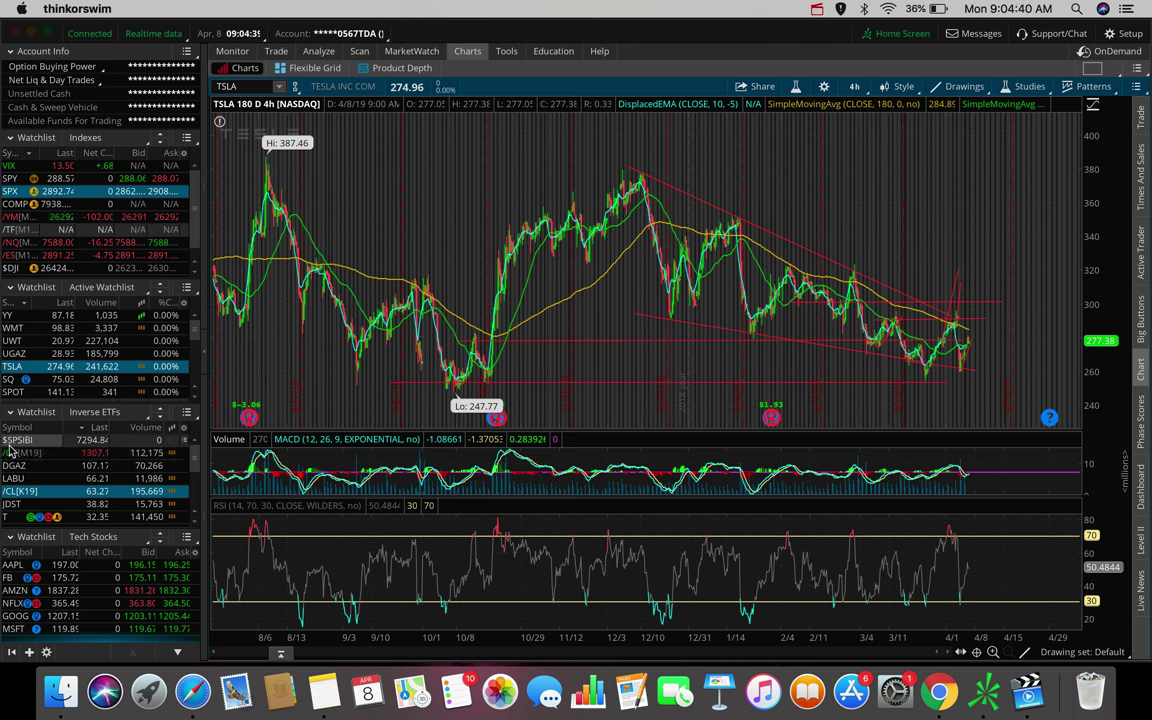
pyautogui.scroll(-5, 60, 470)
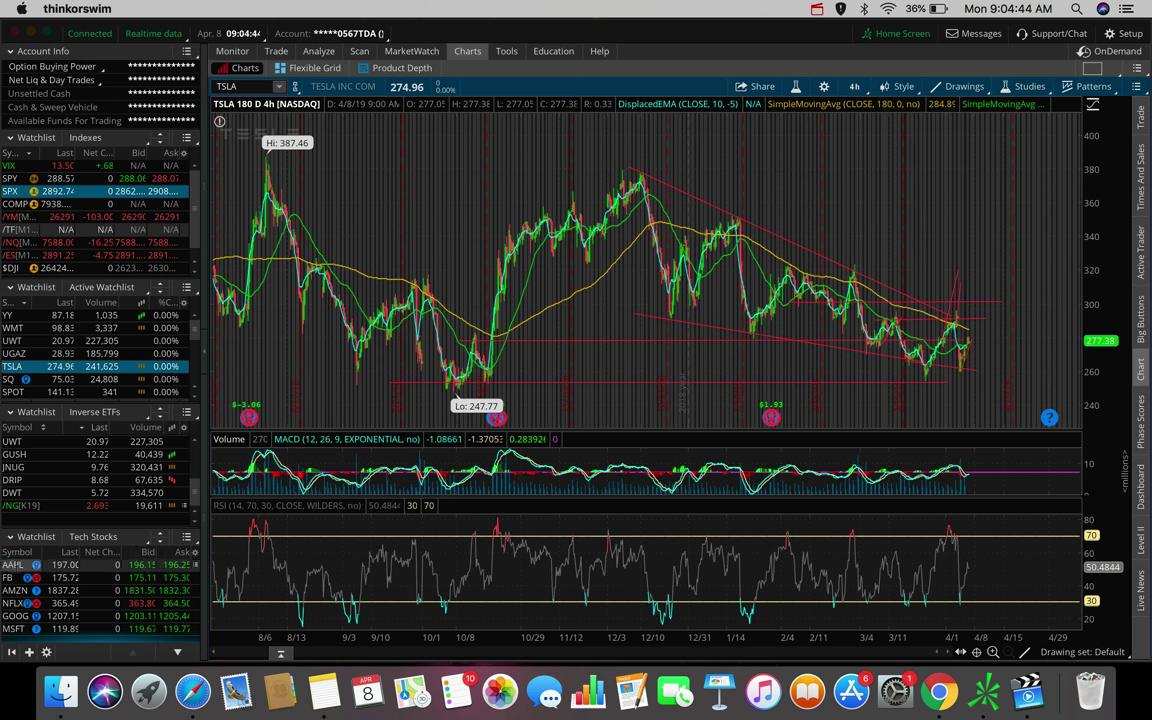
# Chart AAPL on 180-day 4-hour bars, zooming into recent bars near 197 and back out.
pyautogui.click(15, 565)
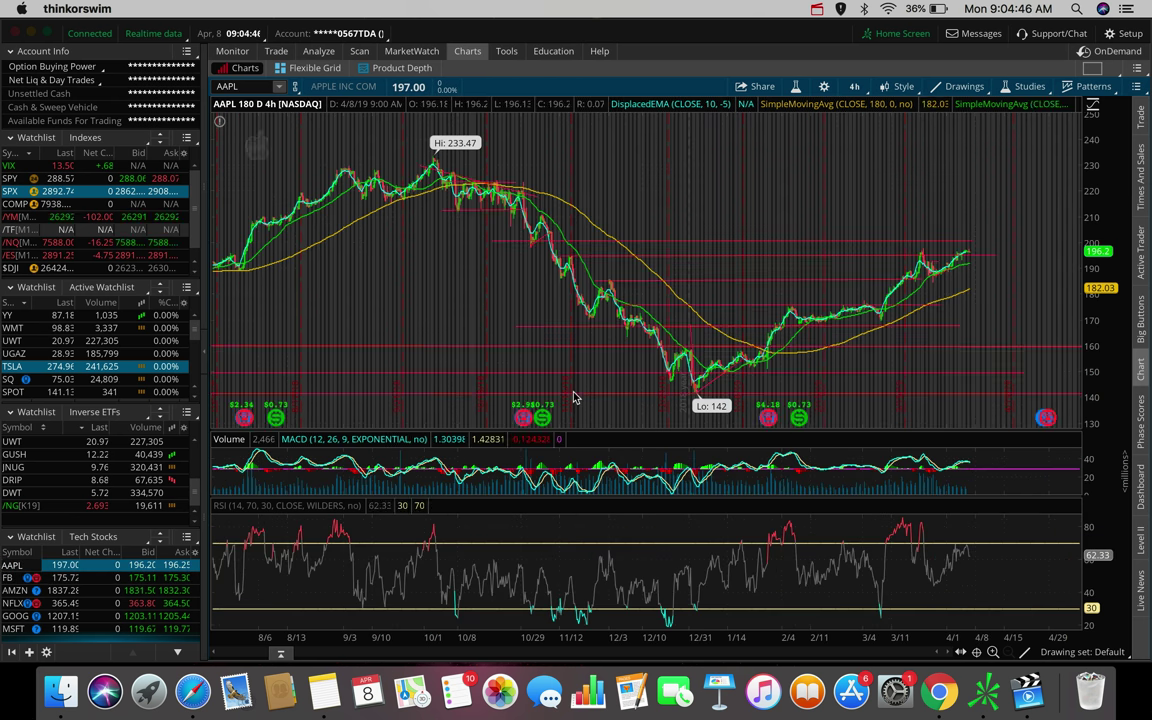
pyautogui.scroll(5, 874, 283)
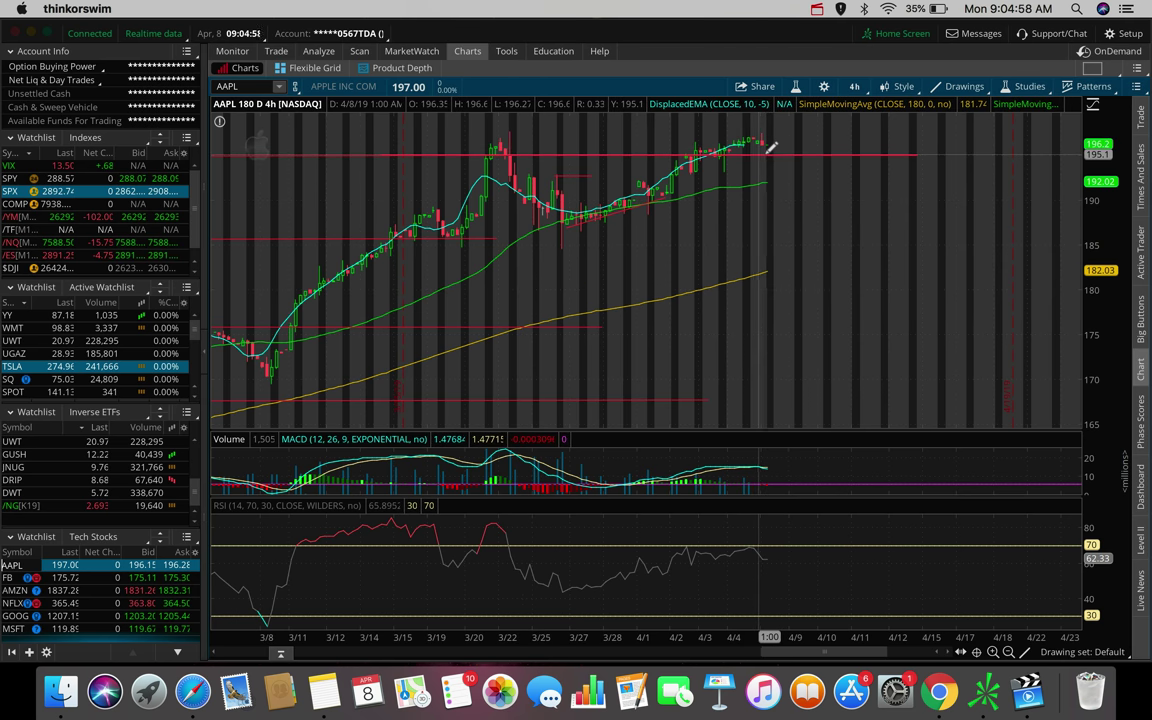
pyautogui.moveTo(783, 148)
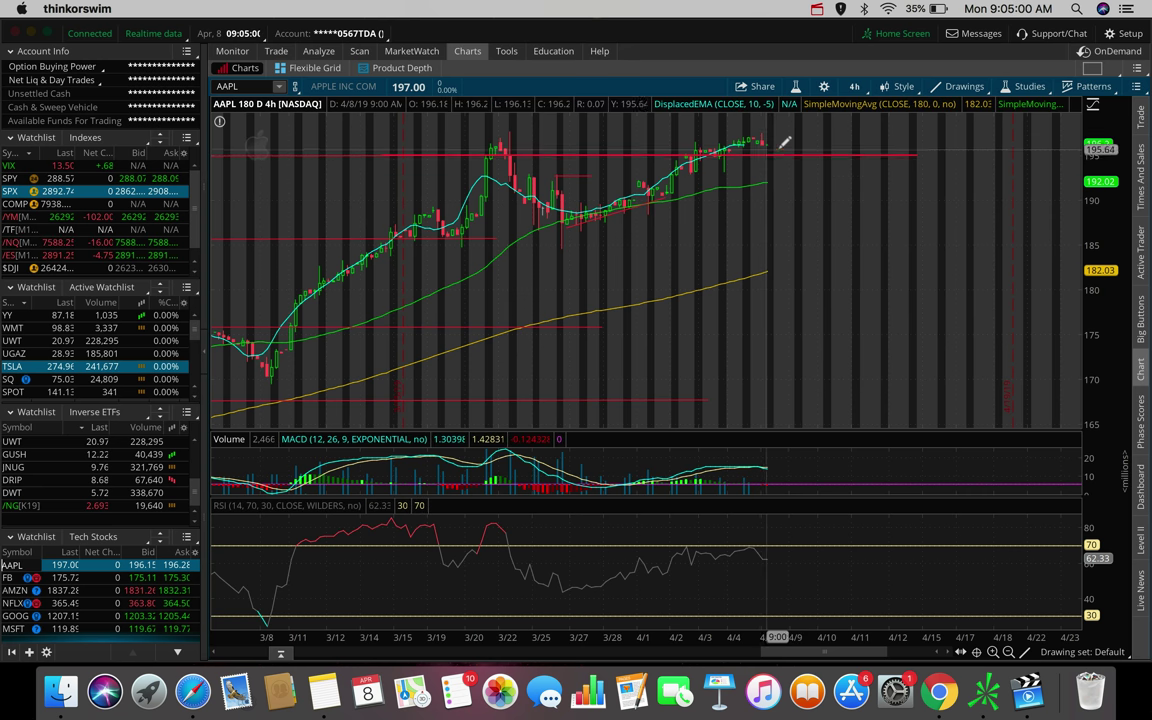
pyautogui.scroll(-5, 856, 172)
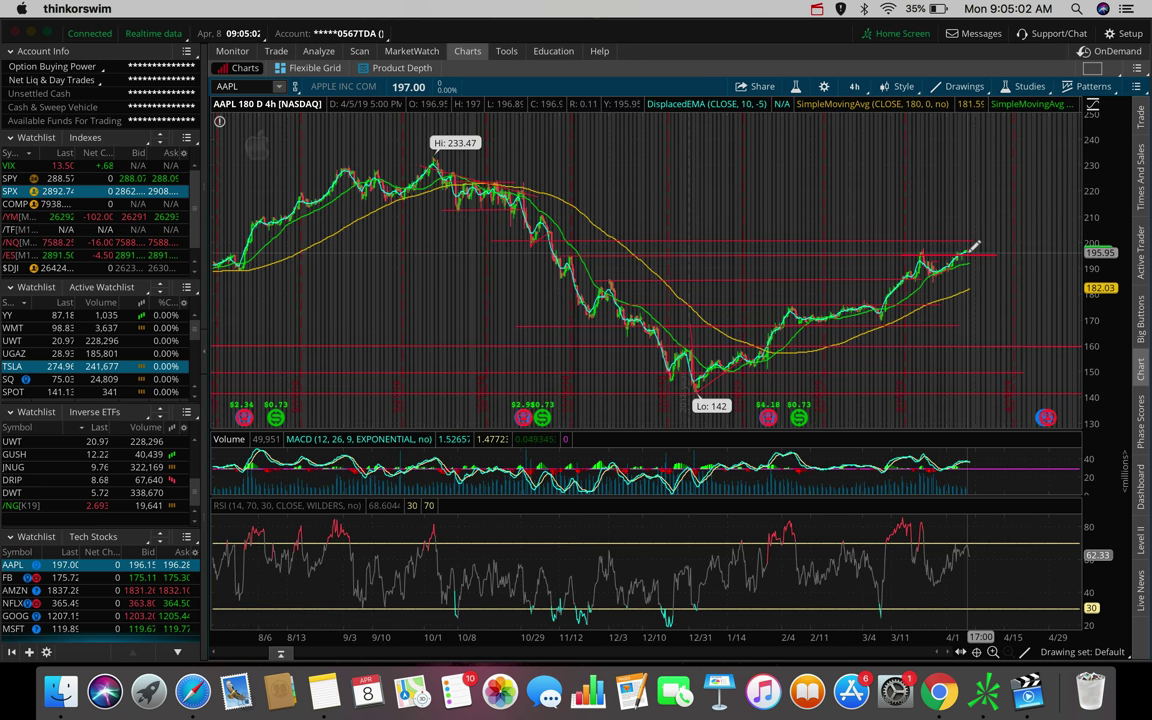